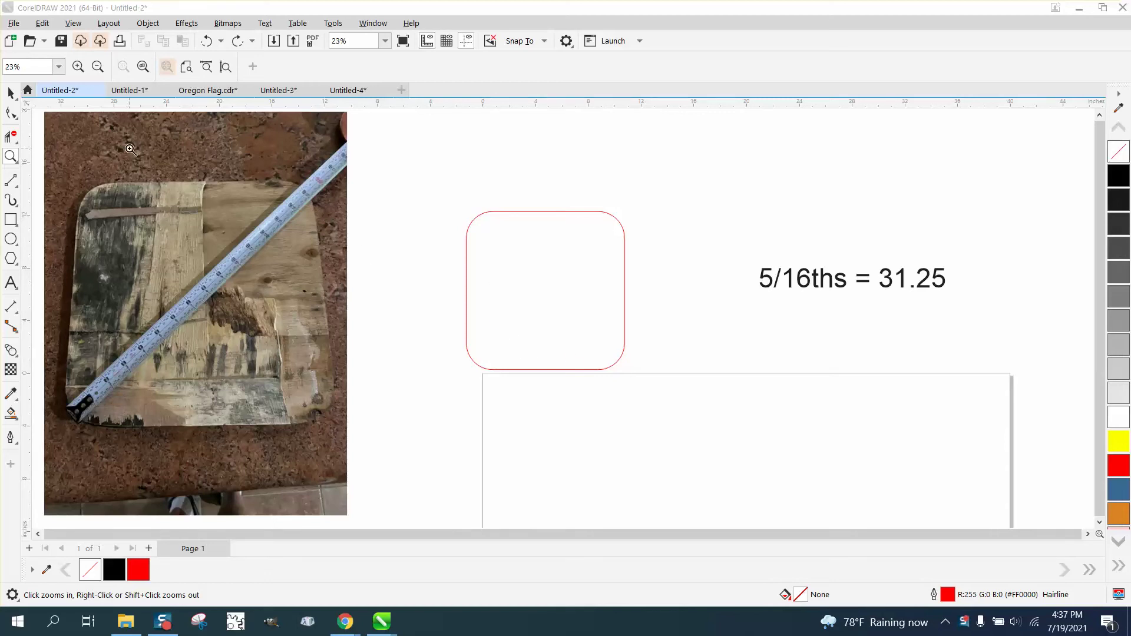
# - Select the old red rounded rectangle beside the seat photo with the Pick tool
pyautogui.click(11, 93)
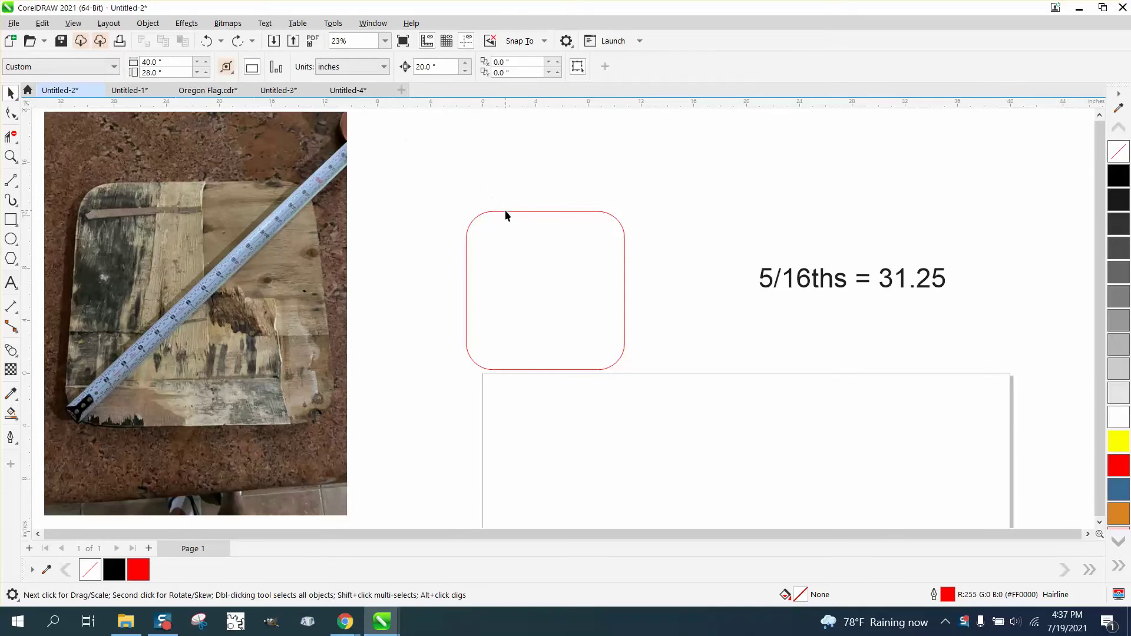
pyautogui.click(532, 212)
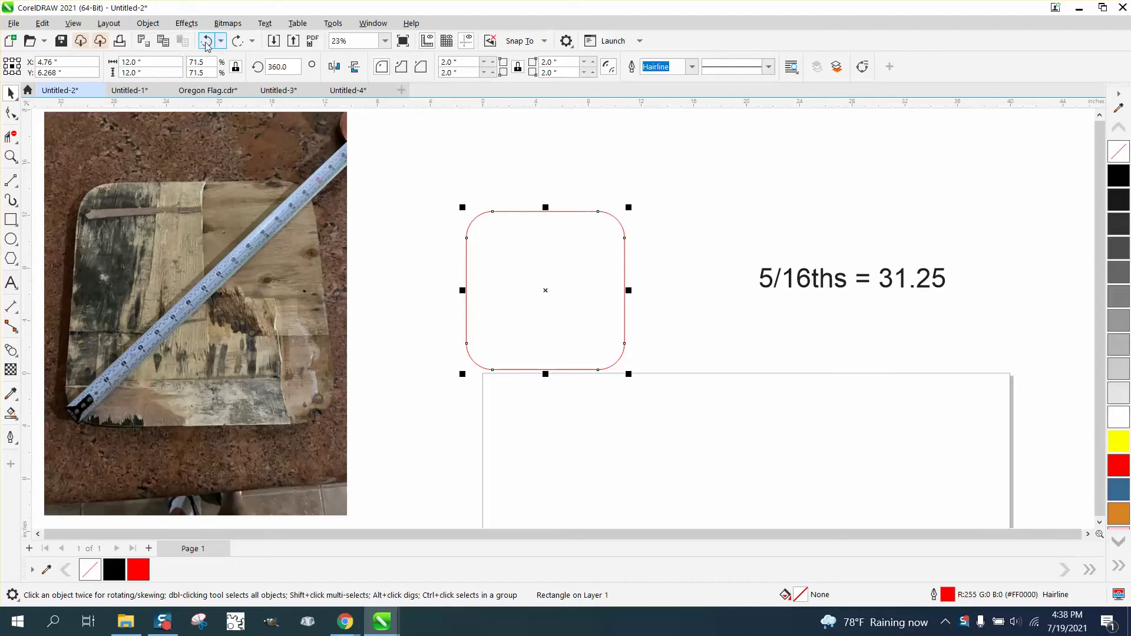
pyautogui.click(534, 193)
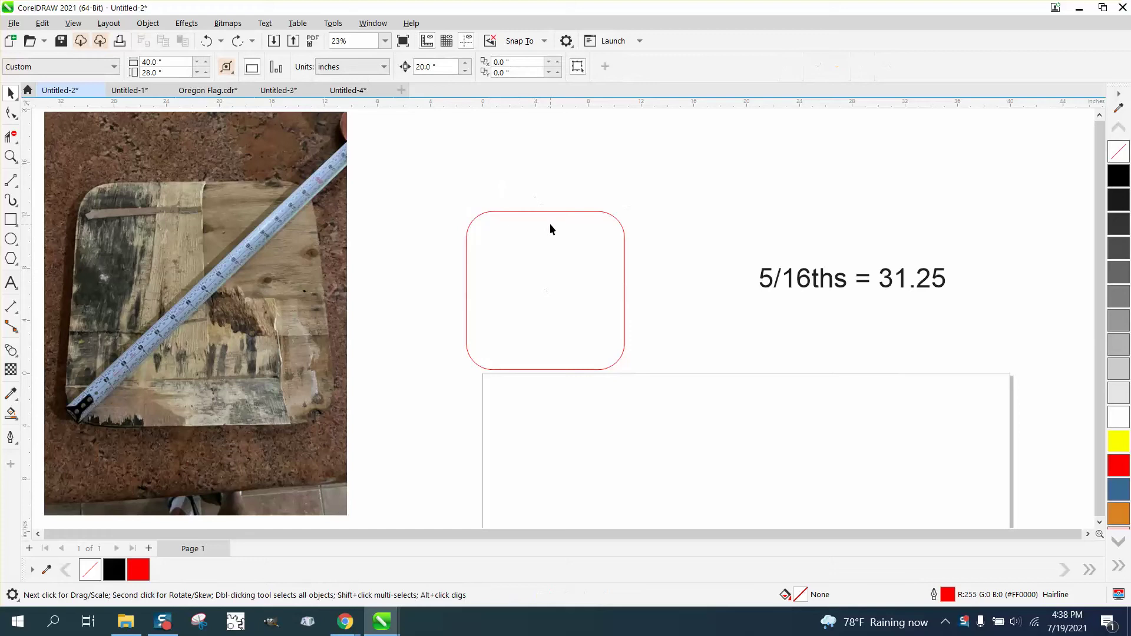
pyautogui.click(550, 217)
# - Delete the old rounded rectangle and draw a rough square right of the photo
pyautogui.press('Delete')
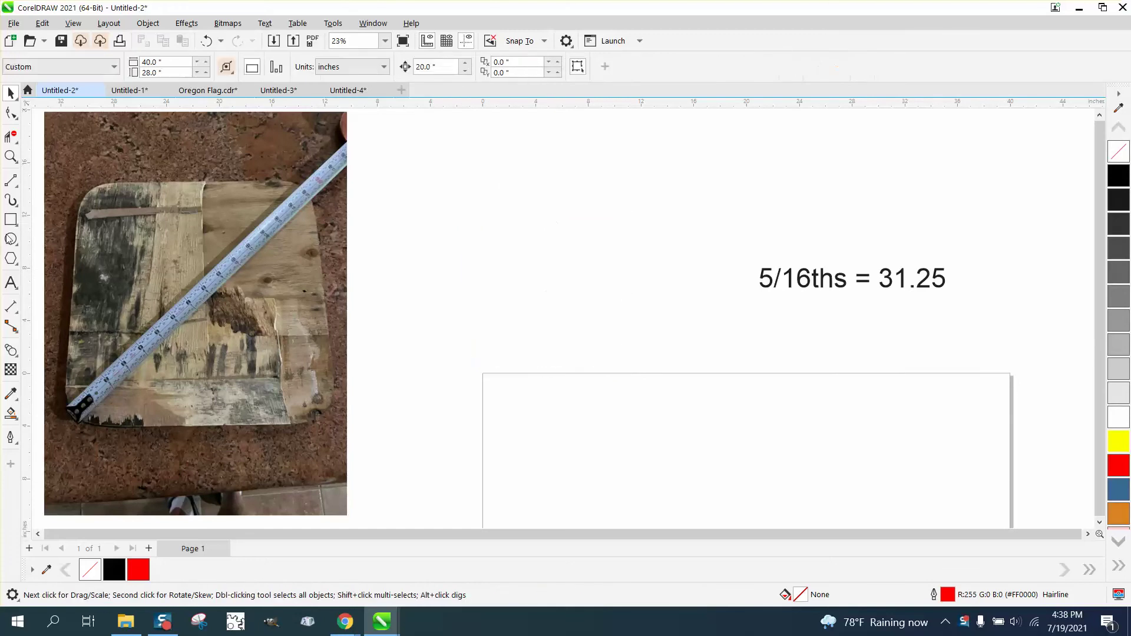
pyautogui.click(11, 219)
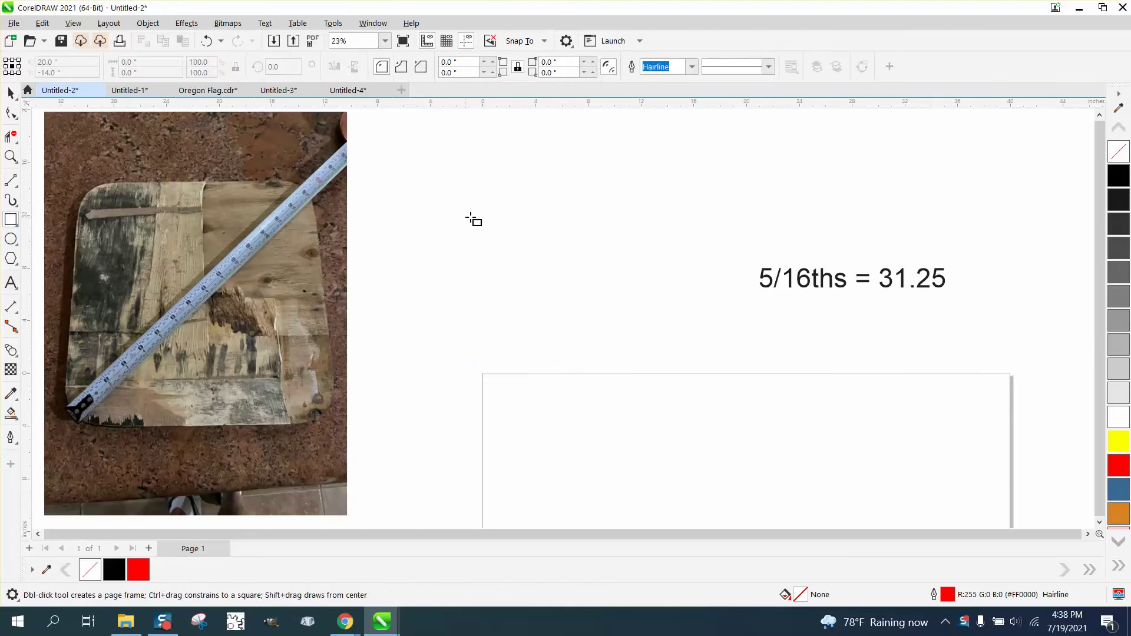
pyautogui.moveTo(665, 195)
pyautogui.mouseDown()
pyautogui.moveTo(540, 298)
pyautogui.moveTo(538, 321)
pyautogui.mouseUp()
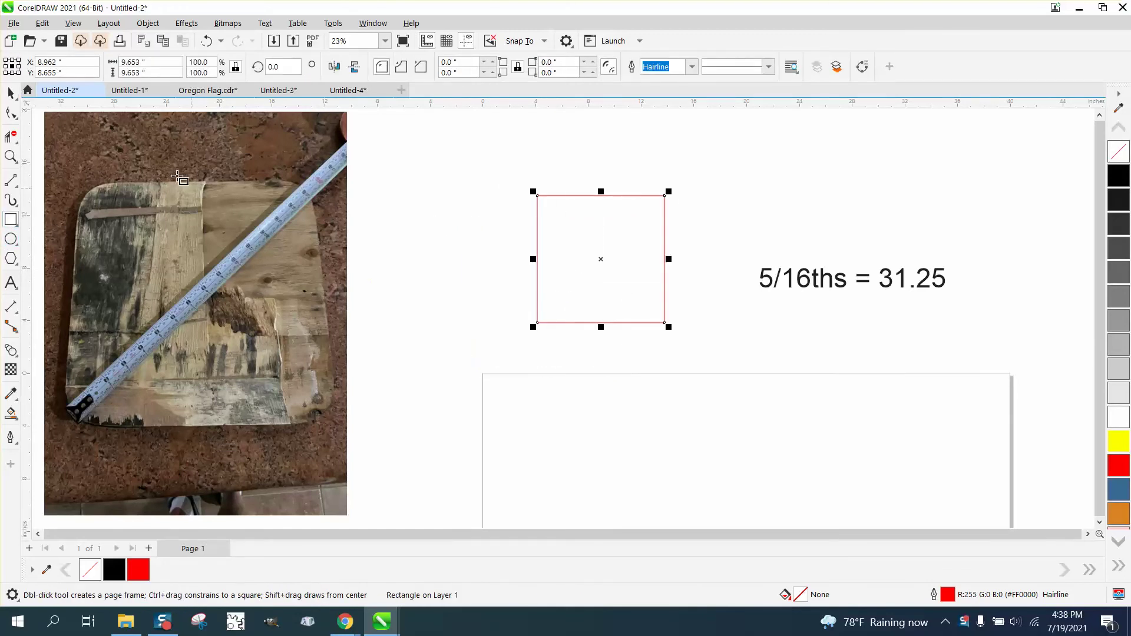
# - Size the new square to 12 x 12 inches with a 2-inch corner radius
pyautogui.doubleClick(148, 62)
pyautogui.write('1')
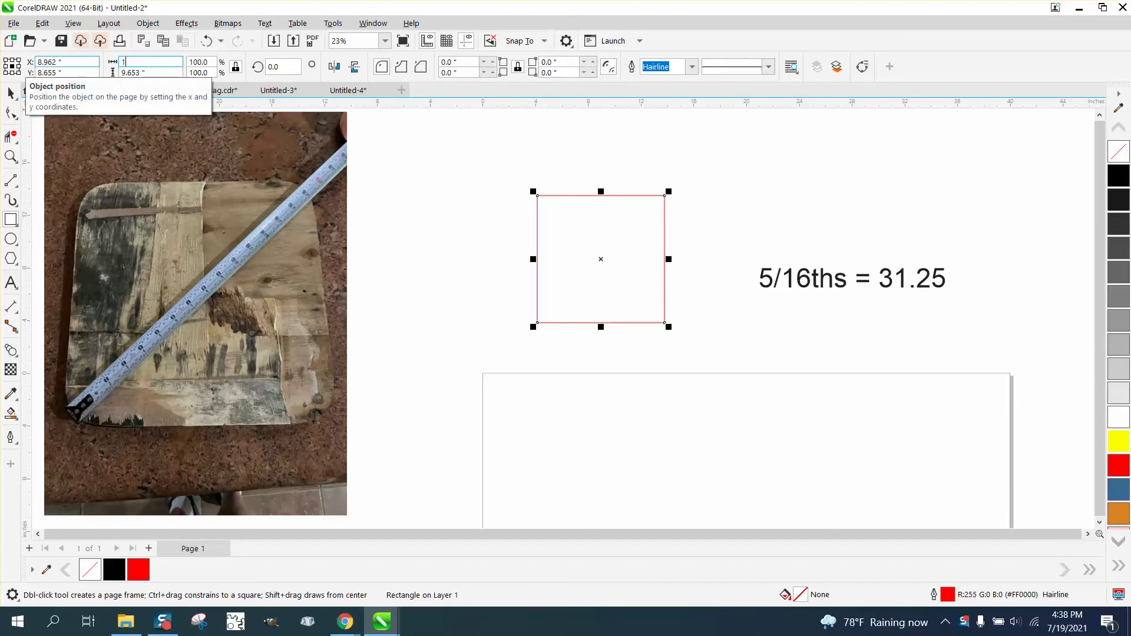
pyautogui.write('2')
pyautogui.press('Return')
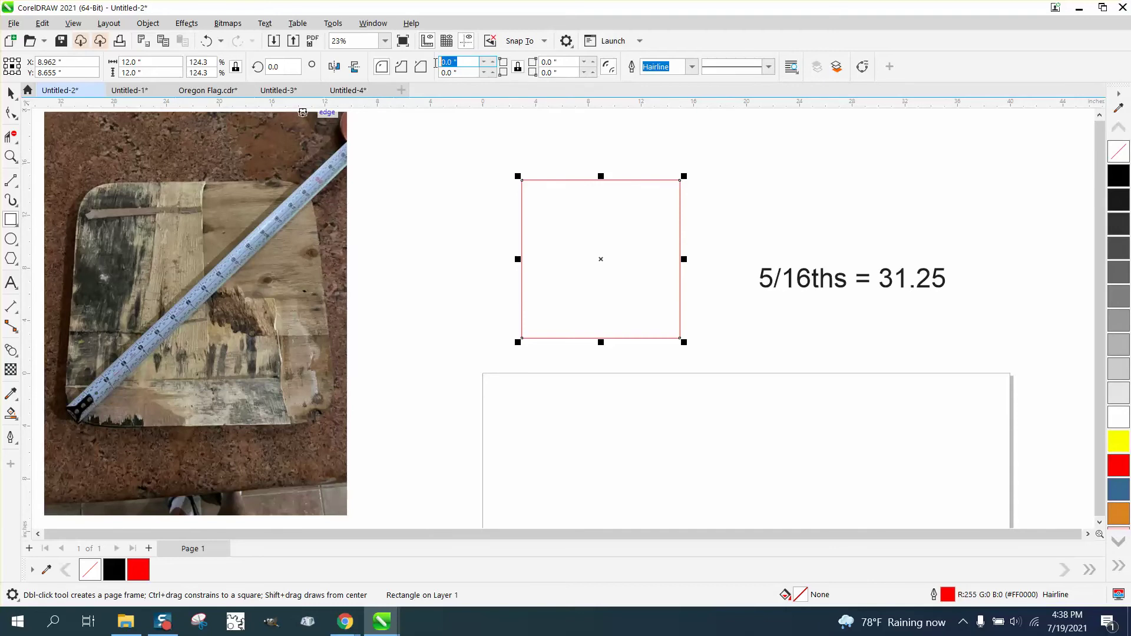
pyautogui.write('2')
pyautogui.press('Return')
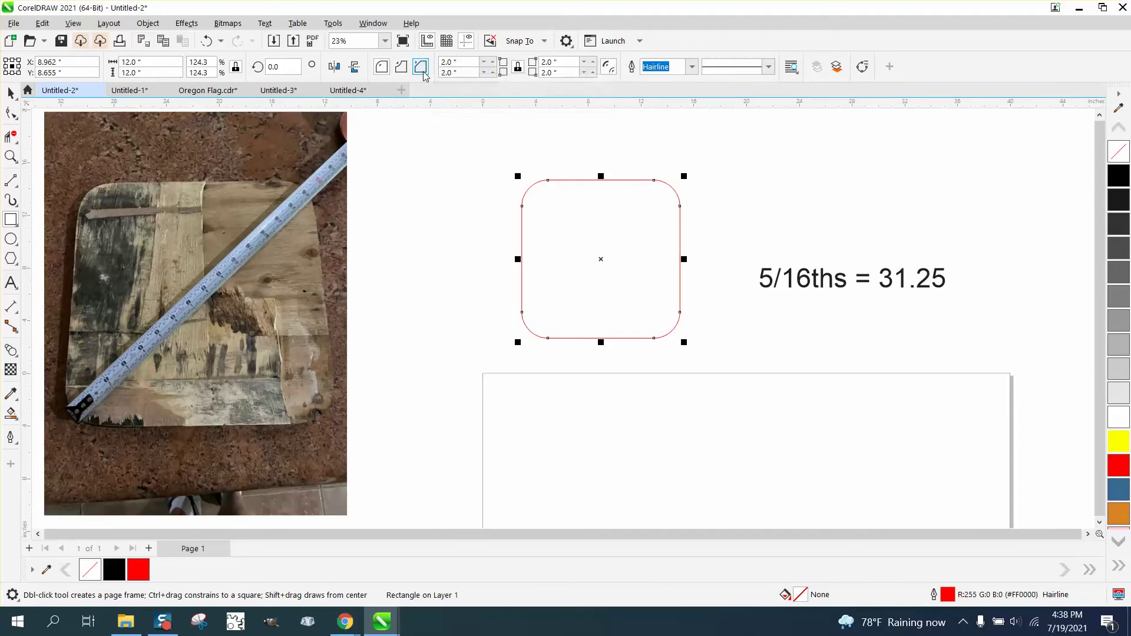
# - Add a parallel dimension from the square's lower-left to upper-right corner, reading 15.31"
pyautogui.click(19, 314)
pyautogui.click(74, 307)
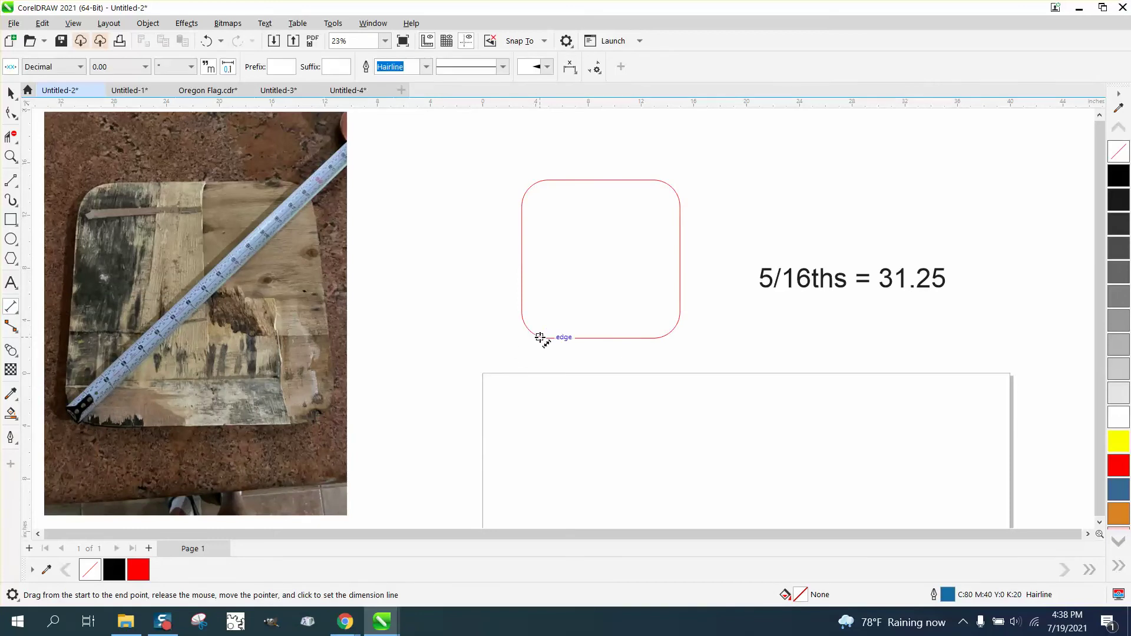
pyautogui.moveTo(530, 331); pyautogui.dragTo(673, 186)
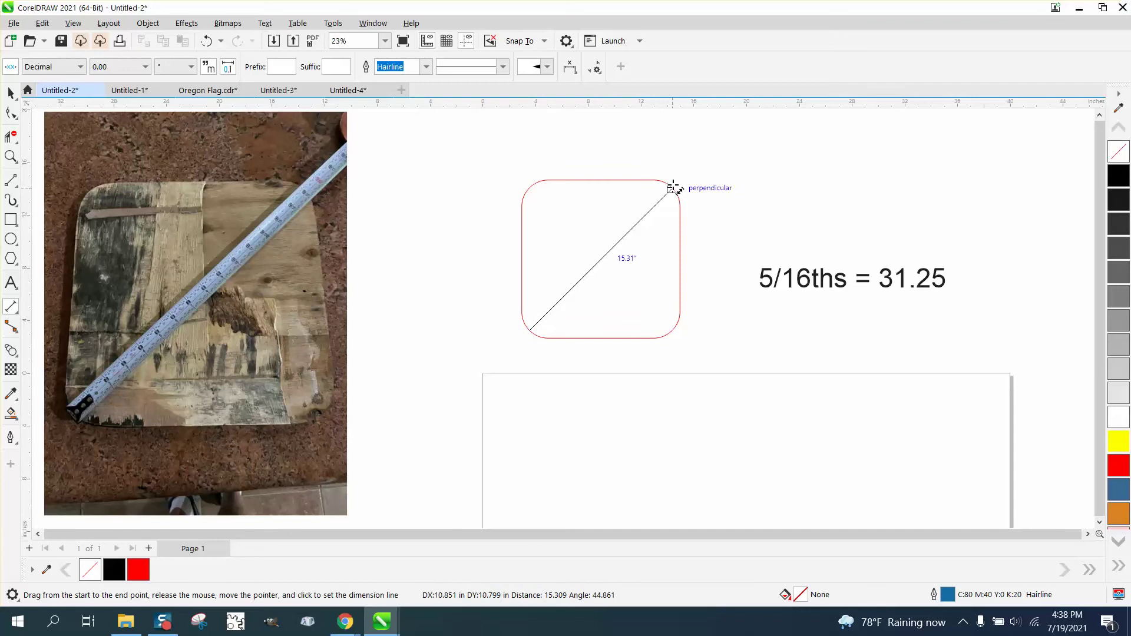
pyautogui.click(592, 127)
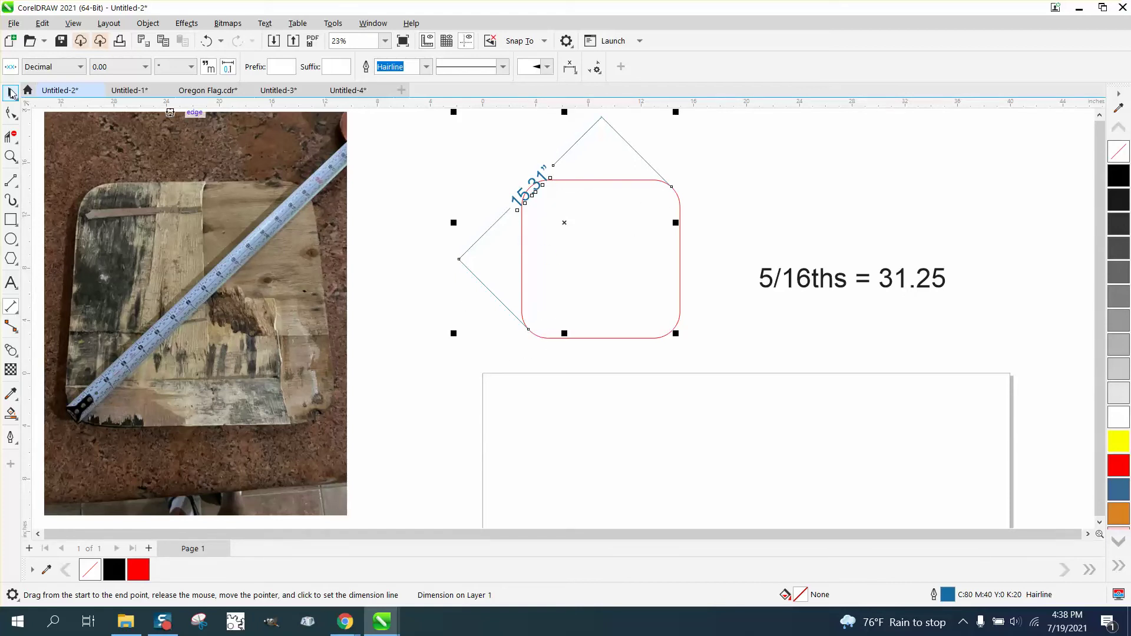
# - Delete the diagonal dimension and rotate the rounded square 45° into a diamond
pyautogui.click(11, 93)
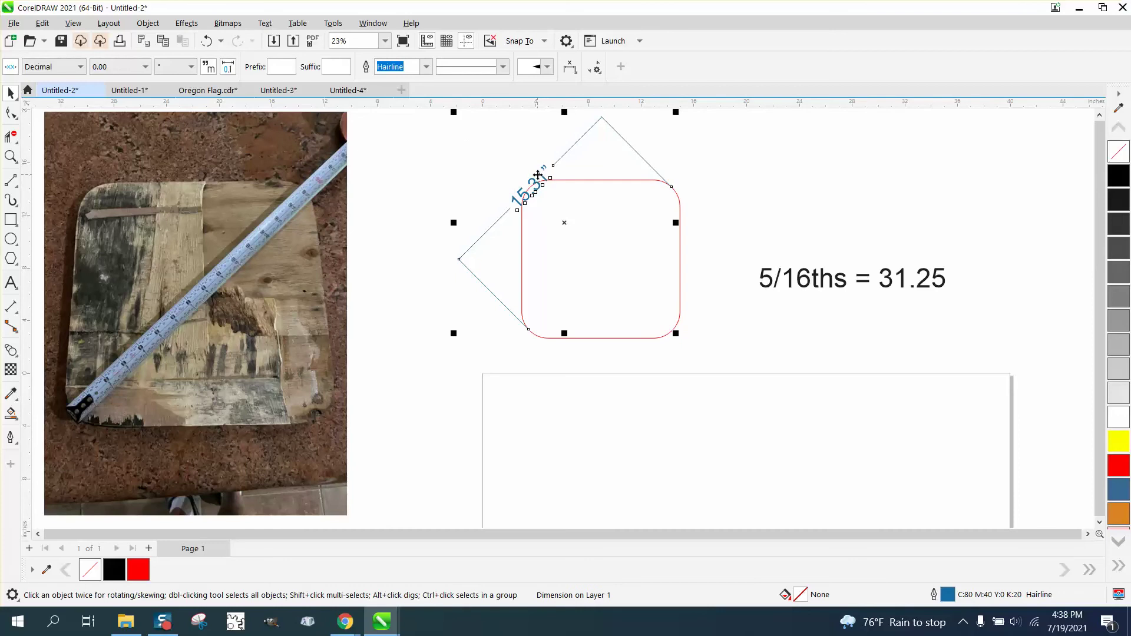
pyautogui.press('Delete')
pyautogui.click(581, 181)
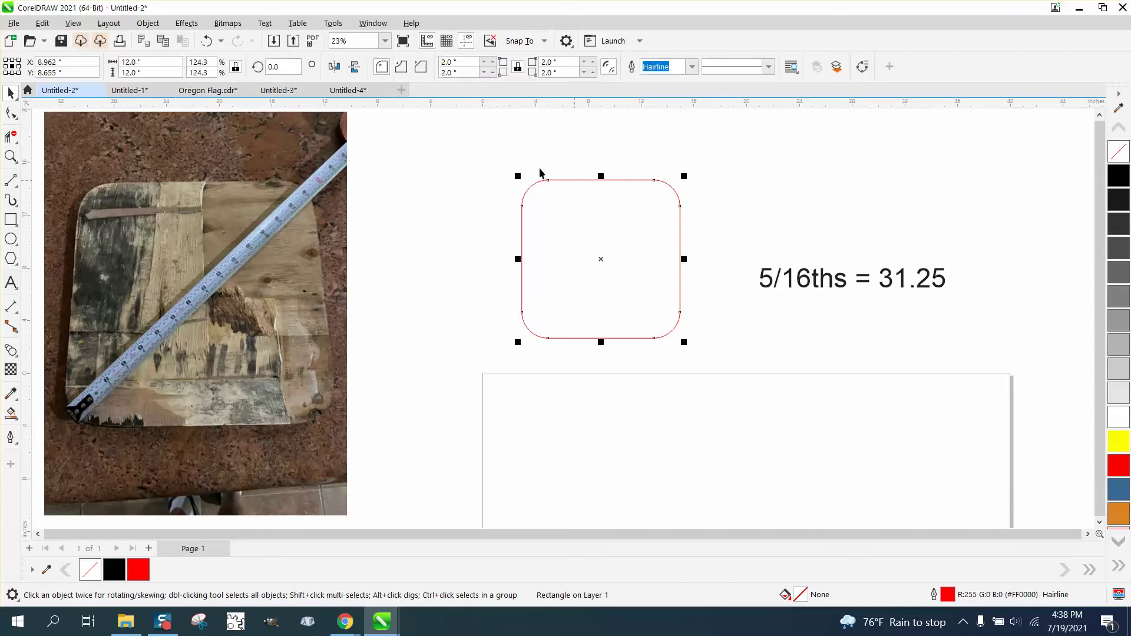
pyautogui.doubleClick(280, 67)
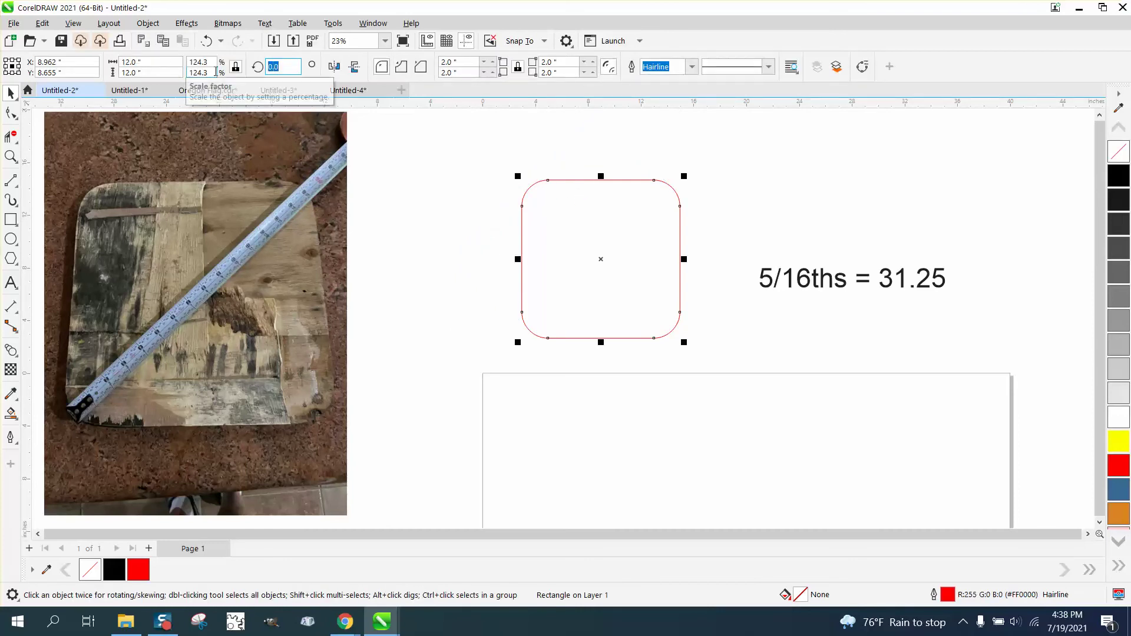
pyautogui.write('45')
pyautogui.press('Return')
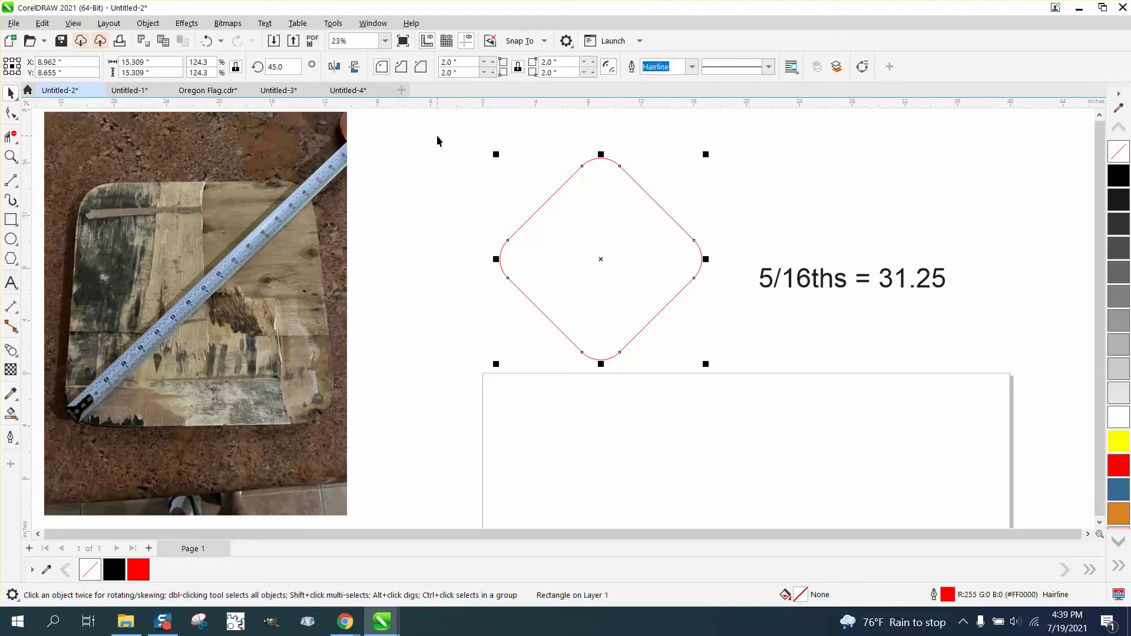
# - Tune the diamond's corner radius, trying 1.98 then settling on 1.99 inches
pyautogui.click(459, 62)
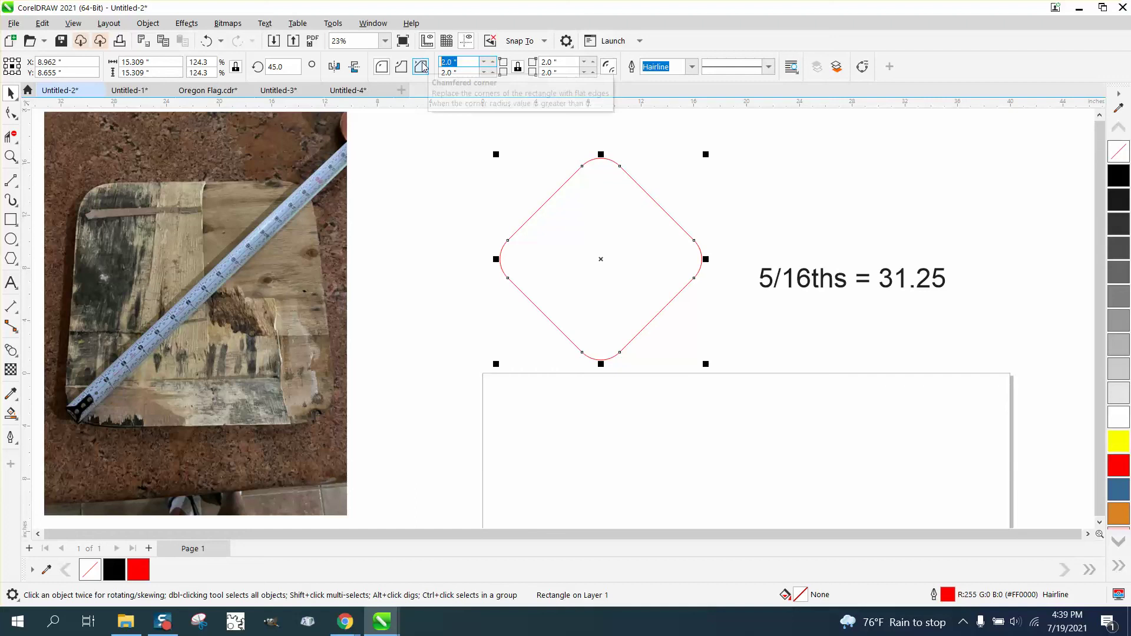
pyautogui.write('1.98')
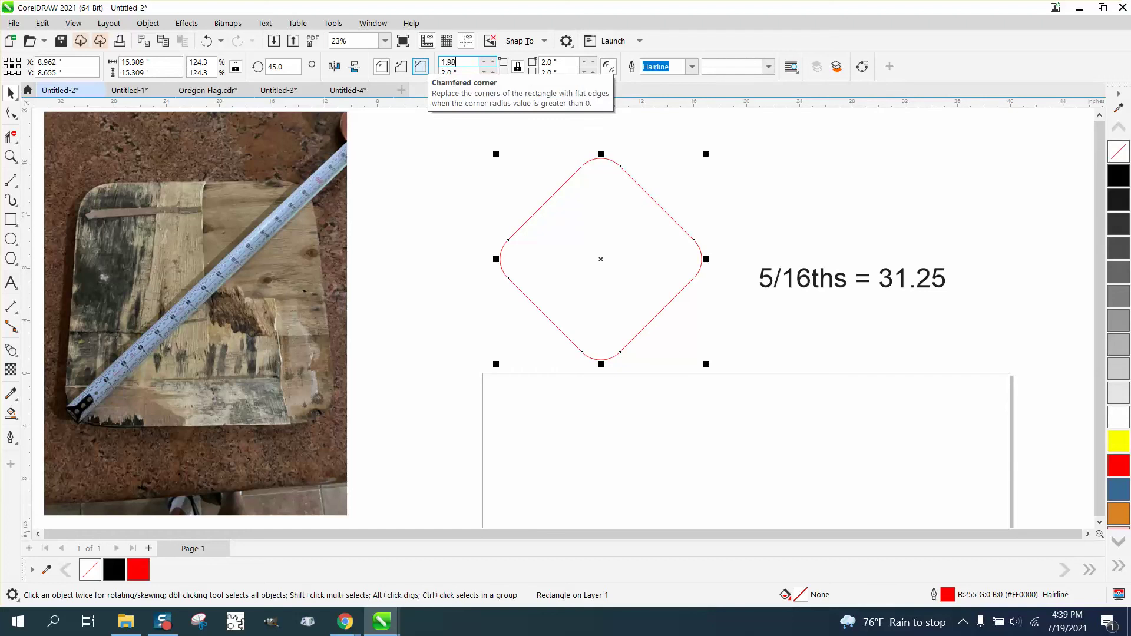
pyautogui.press('Return')
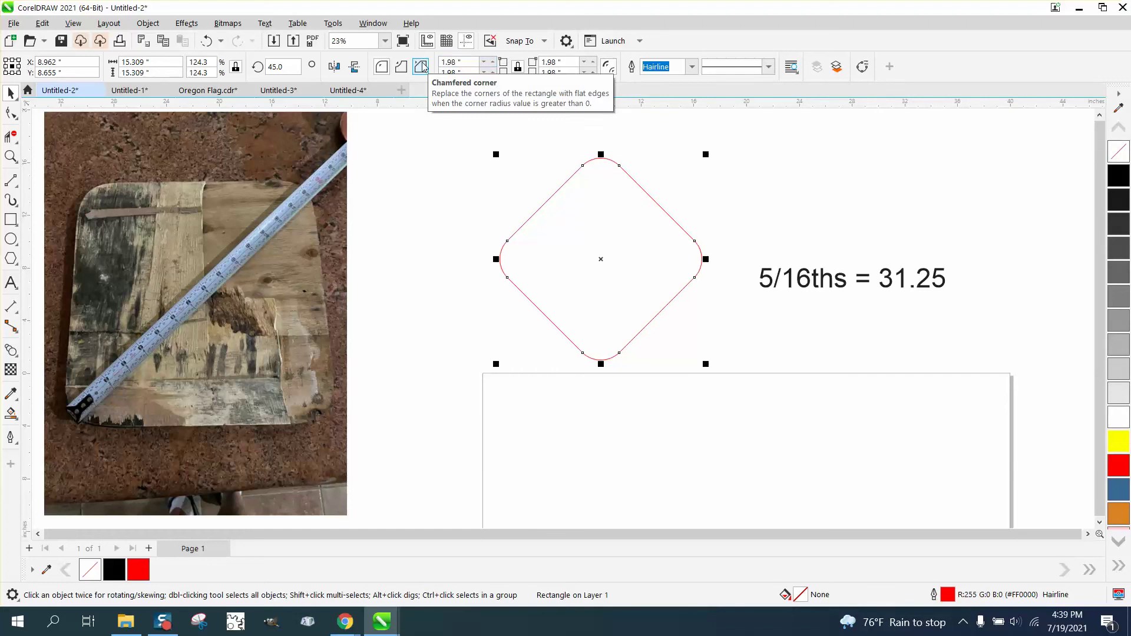
pyautogui.click(643, 190)
pyautogui.click(641, 190)
pyautogui.click(469, 62)
pyautogui.write('1.9')
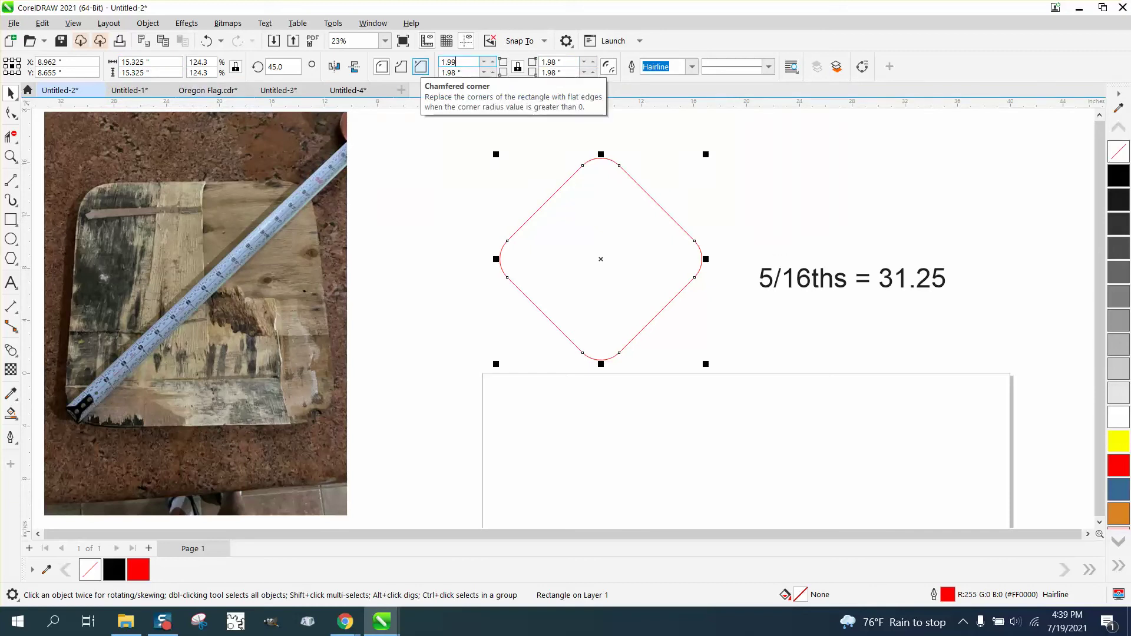
pyautogui.write('9')
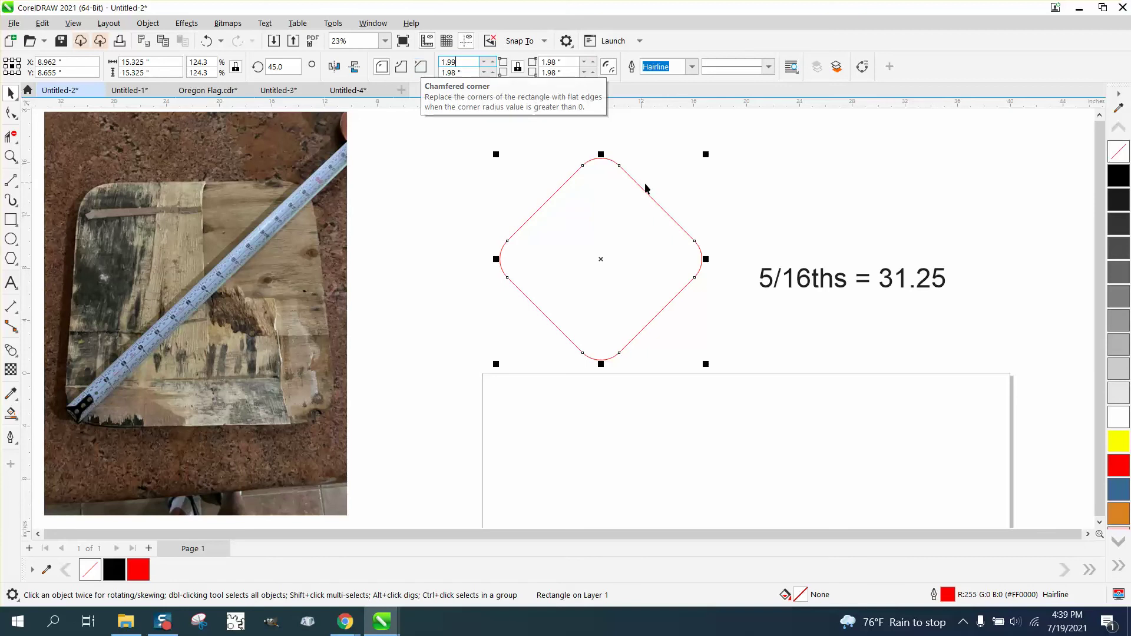
pyautogui.click(634, 188)
pyautogui.click(635, 189)
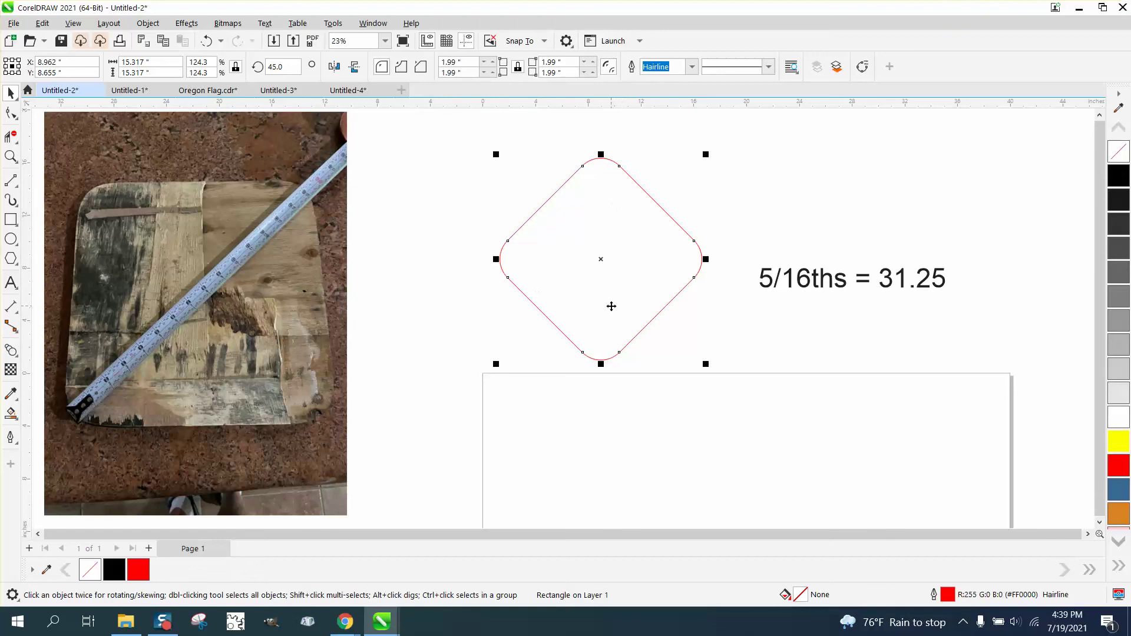
# - Add a parallel dimension across the diamond from its left corner to its right corner
pyautogui.click(17, 312)
pyautogui.click(77, 306)
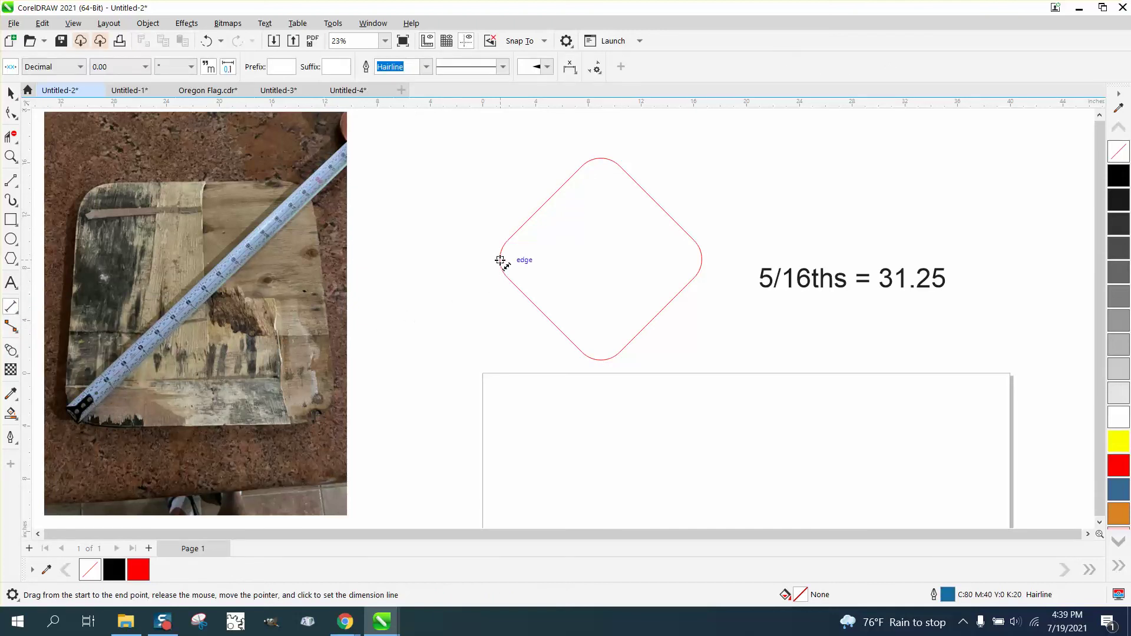
pyautogui.moveTo(500, 259); pyautogui.dragTo(701, 252)
pyautogui.click(702, 250)
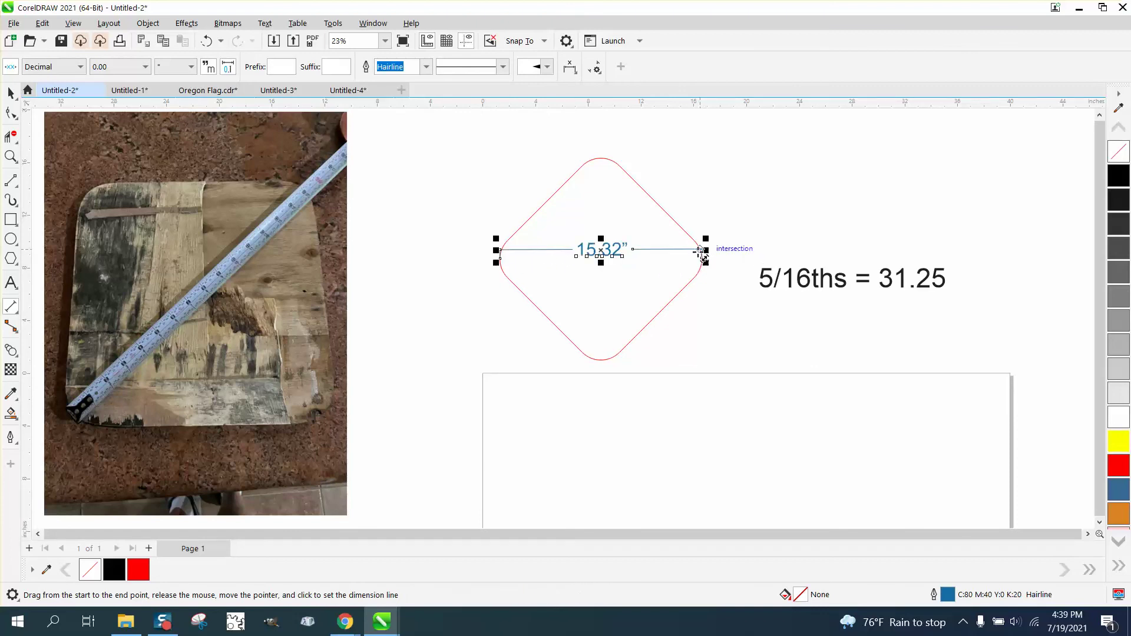
# - Set the dimension precision to 0.000 so it reads 15.317", then reselect the diamond
pyautogui.click(116, 66)
pyautogui.click(112, 113)
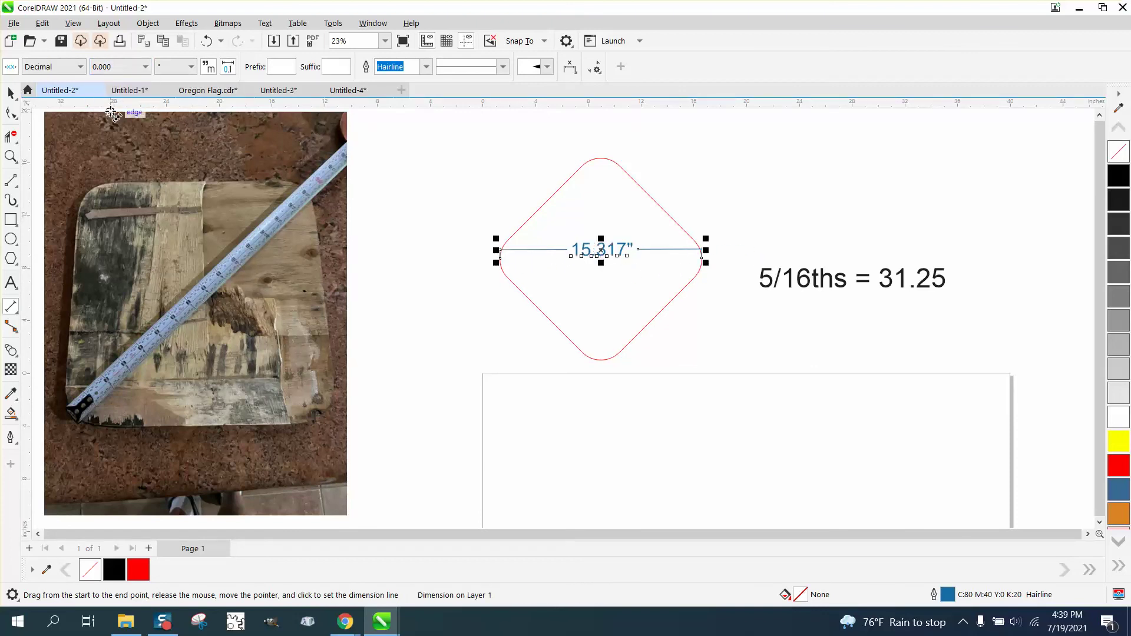
pyautogui.click(11, 92)
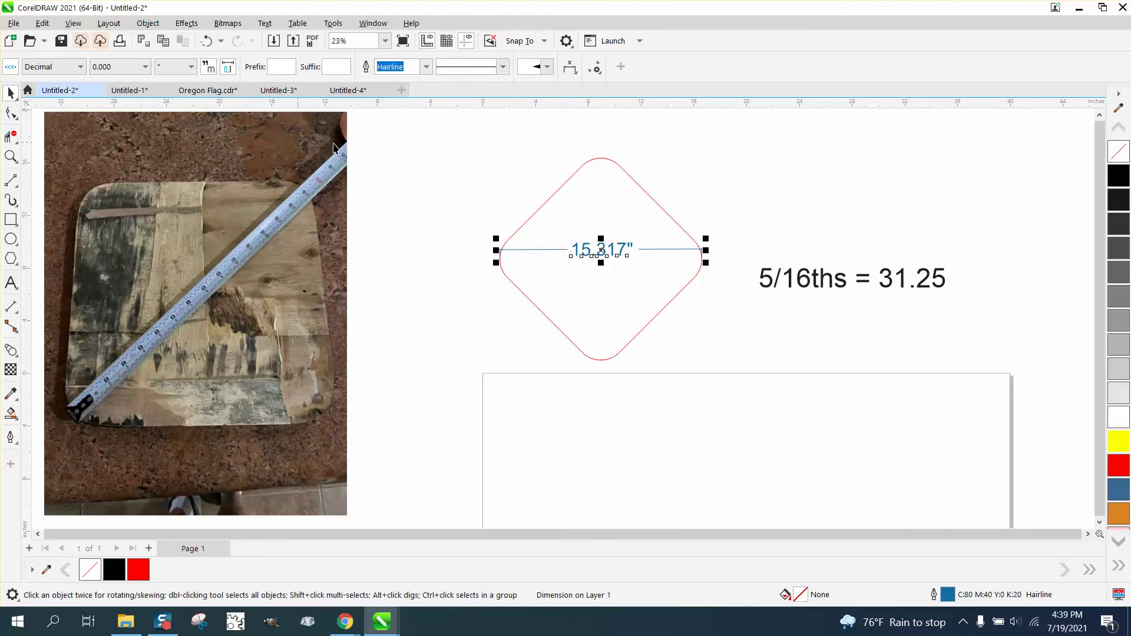
pyautogui.click(591, 160)
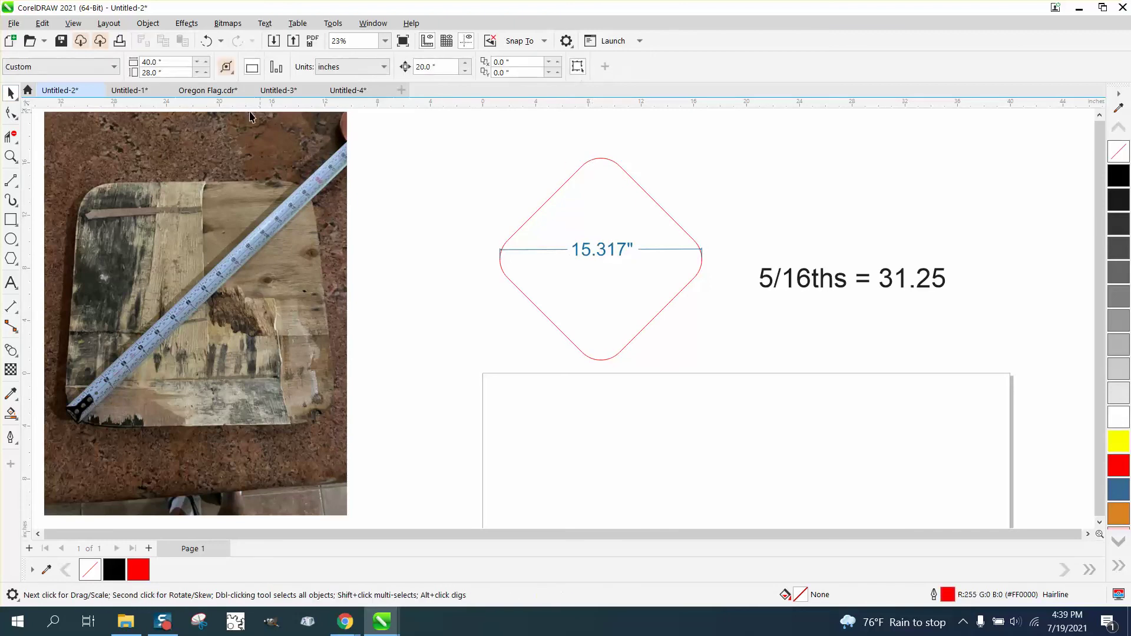
pyautogui.click(558, 192)
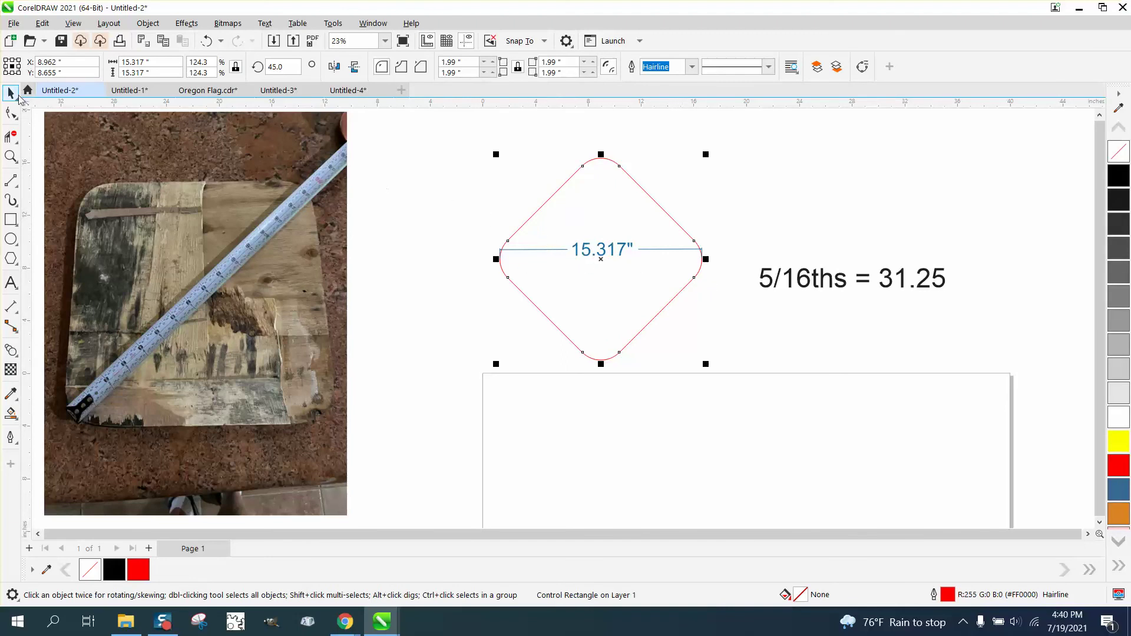
# - Undo an accidental delete, remove only the 15.317" dimension, and reset the shape's rotation to 0°
pyautogui.press('Delete')
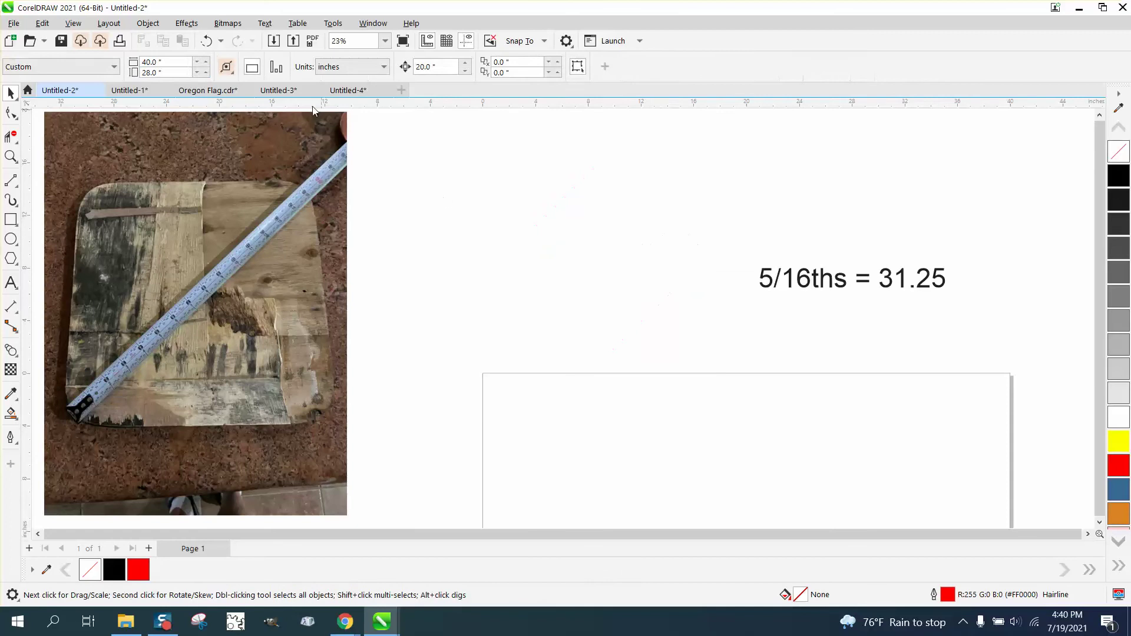
pyautogui.click(205, 41)
pyautogui.click(615, 254)
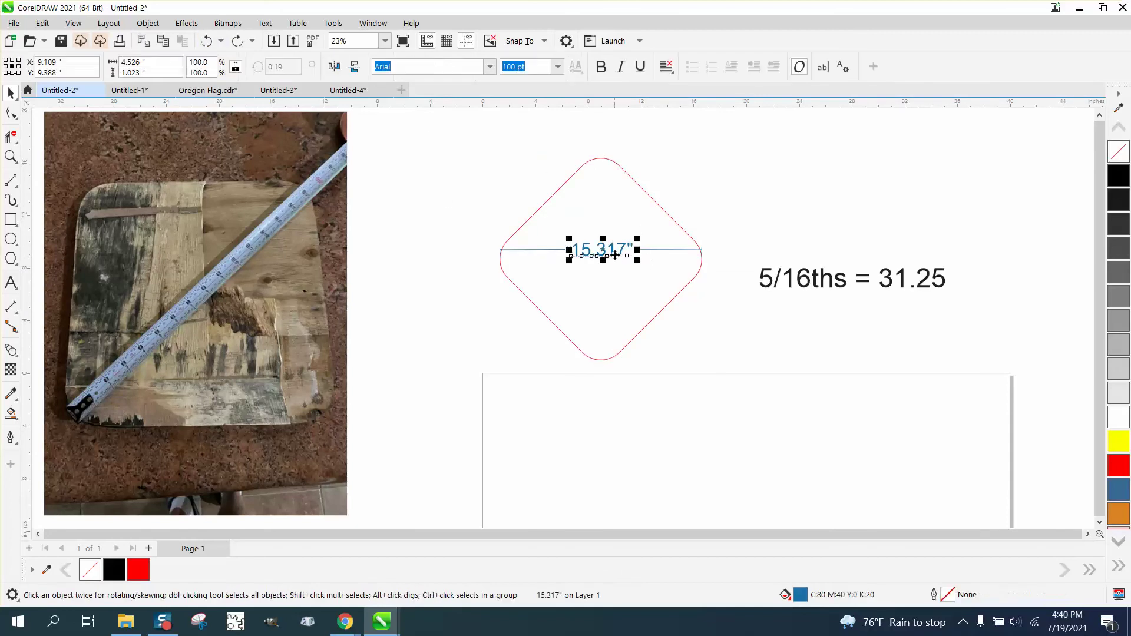
pyautogui.press('Delete')
pyautogui.click(681, 247)
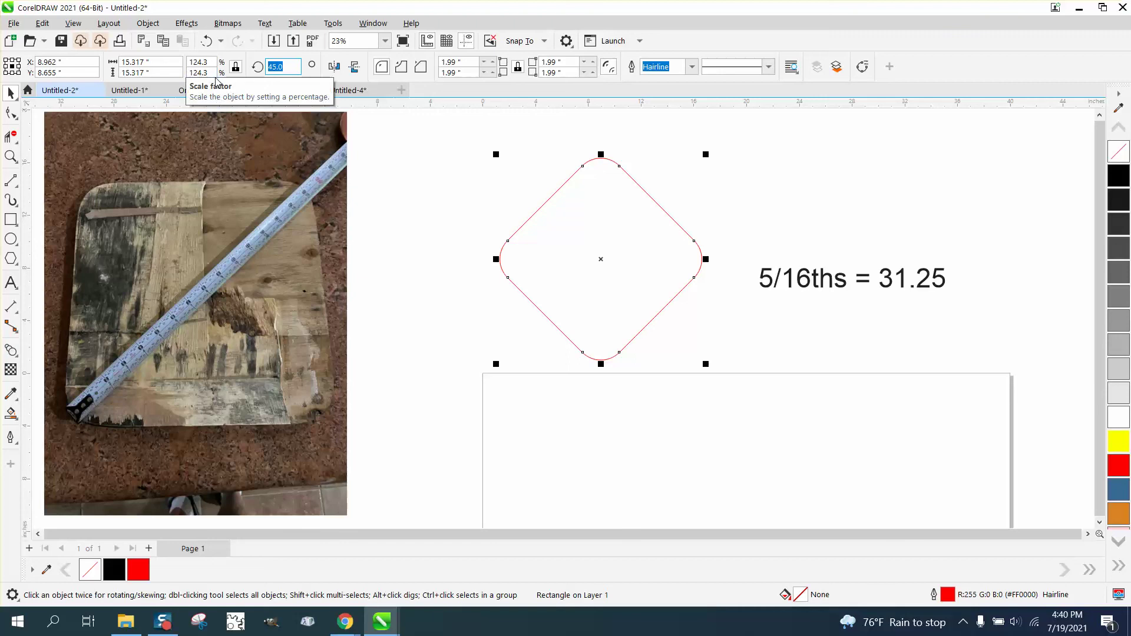
pyautogui.write('0')
pyautogui.press('Return')
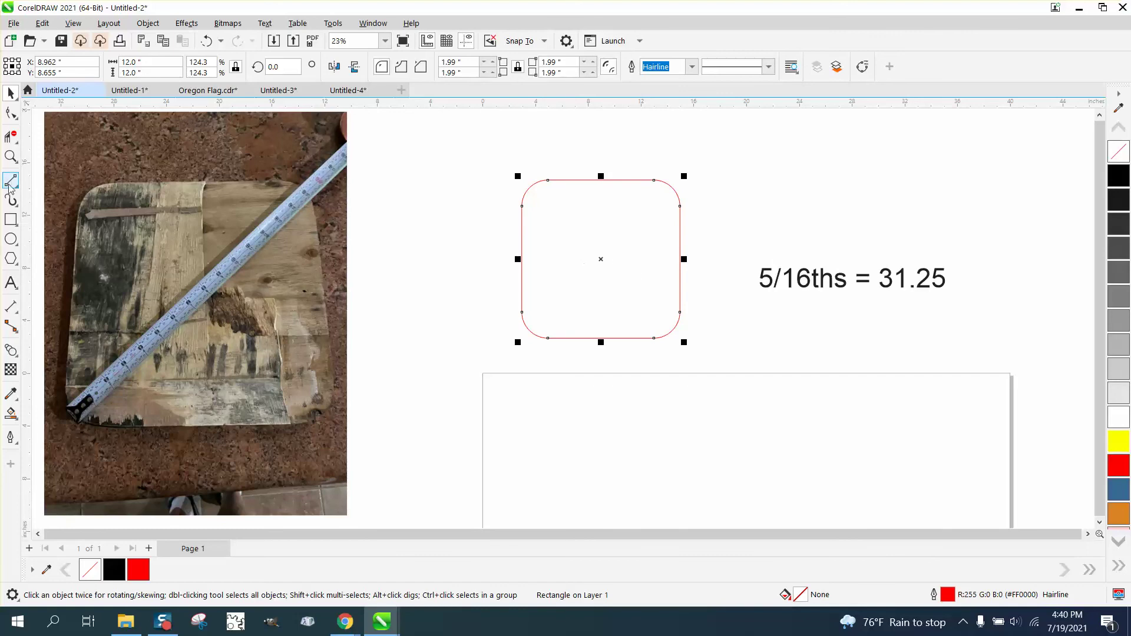
# - Draw a rectangle over the square's top-left corner and Smart Fill the overlap in black
pyautogui.click(10, 220)
pyautogui.moveTo(500, 159); pyautogui.dragTo(589, 252)
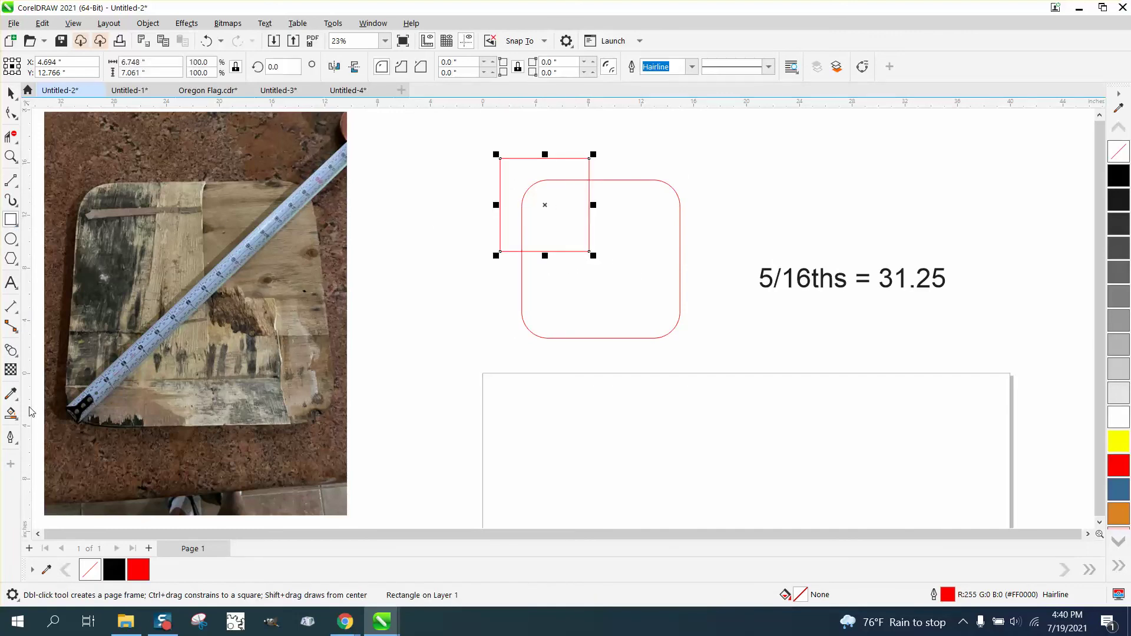
pyautogui.click(11, 414)
pyautogui.click(582, 228)
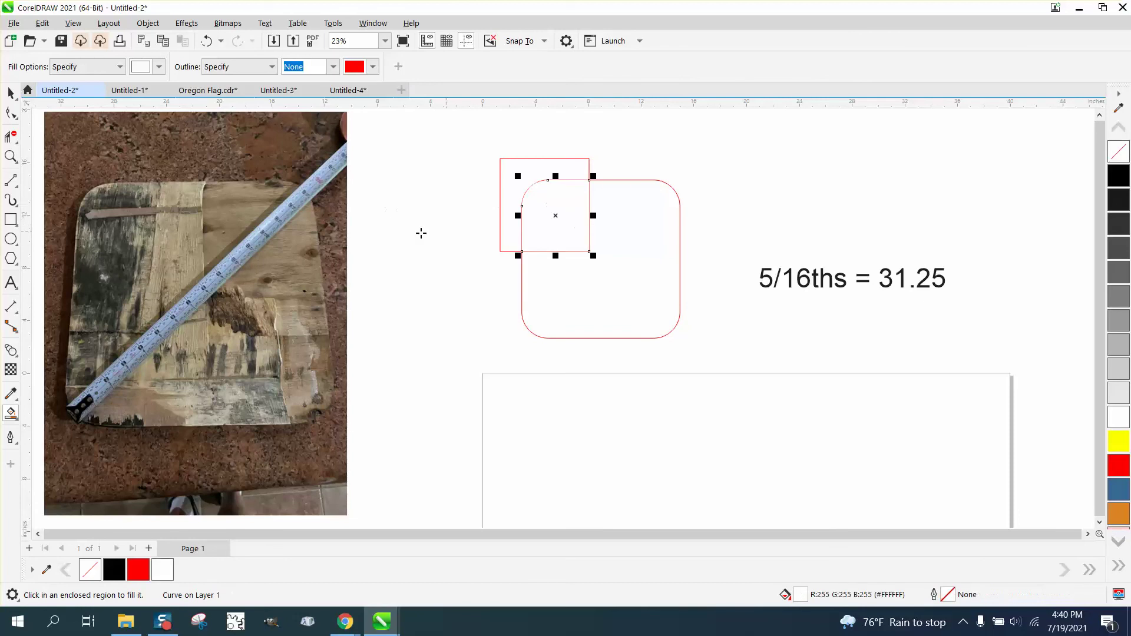
pyautogui.click(1119, 175)
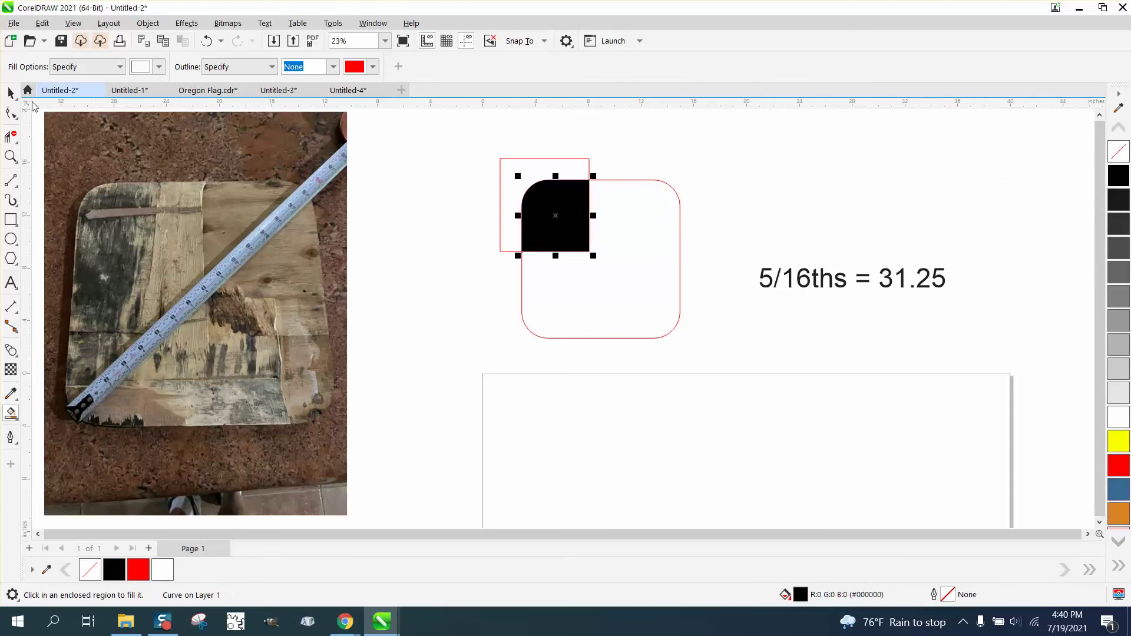
# - Move the corner piece above the 5/16ths note, remove its fill, and outline it red
pyautogui.click(10, 93)
pyautogui.moveTo(568, 215); pyautogui.dragTo(757, 191)
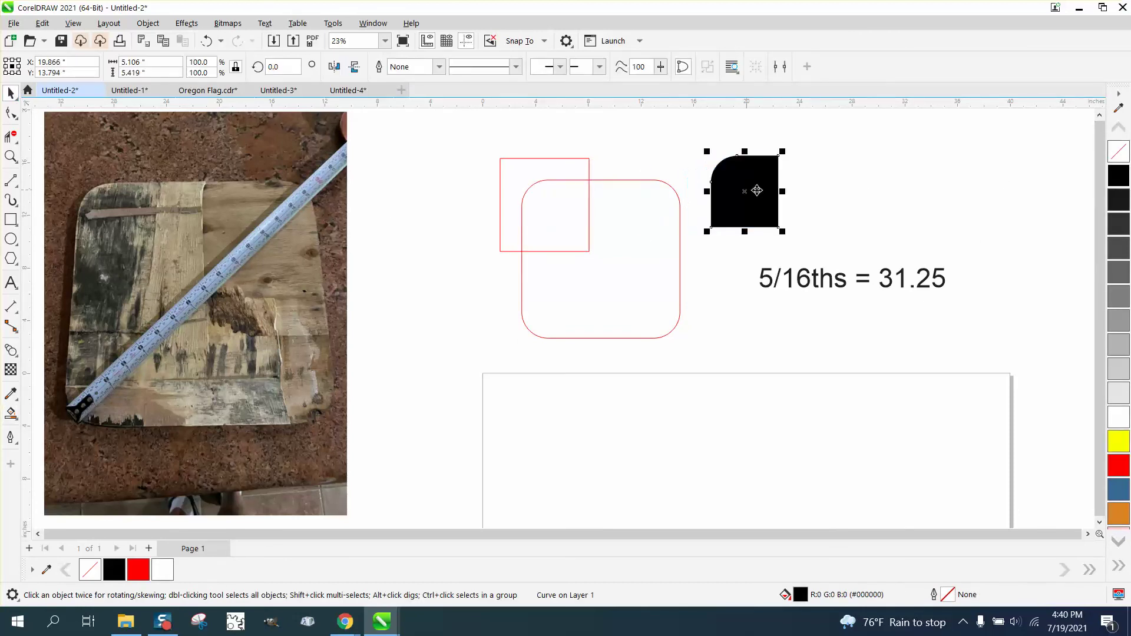
pyautogui.click(1119, 152)
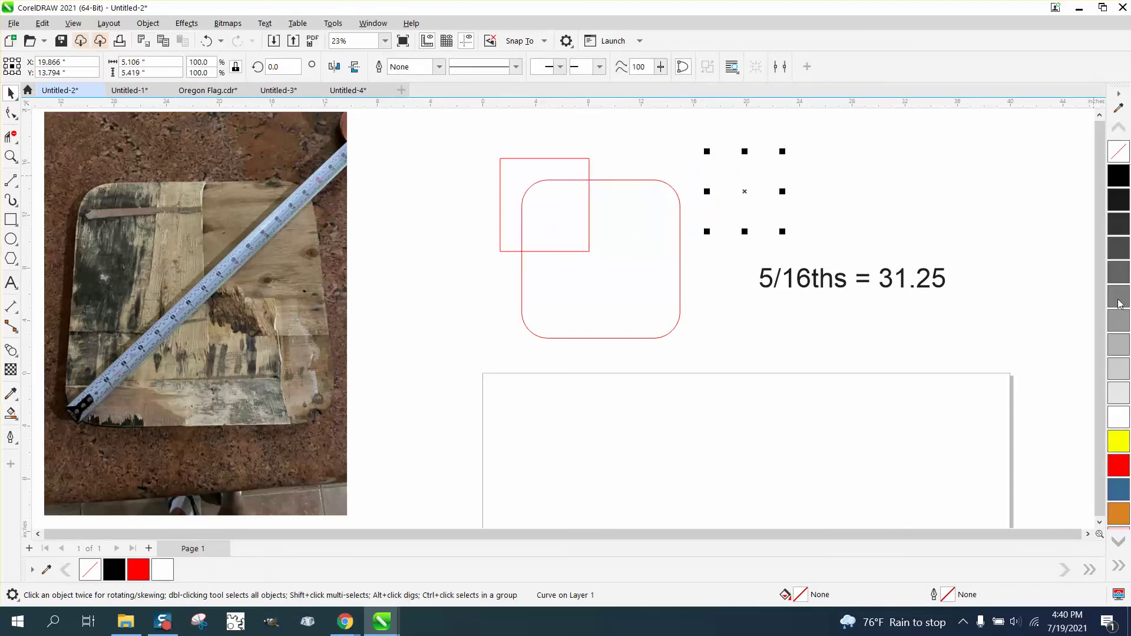
pyautogui.rightClick(1119, 467)
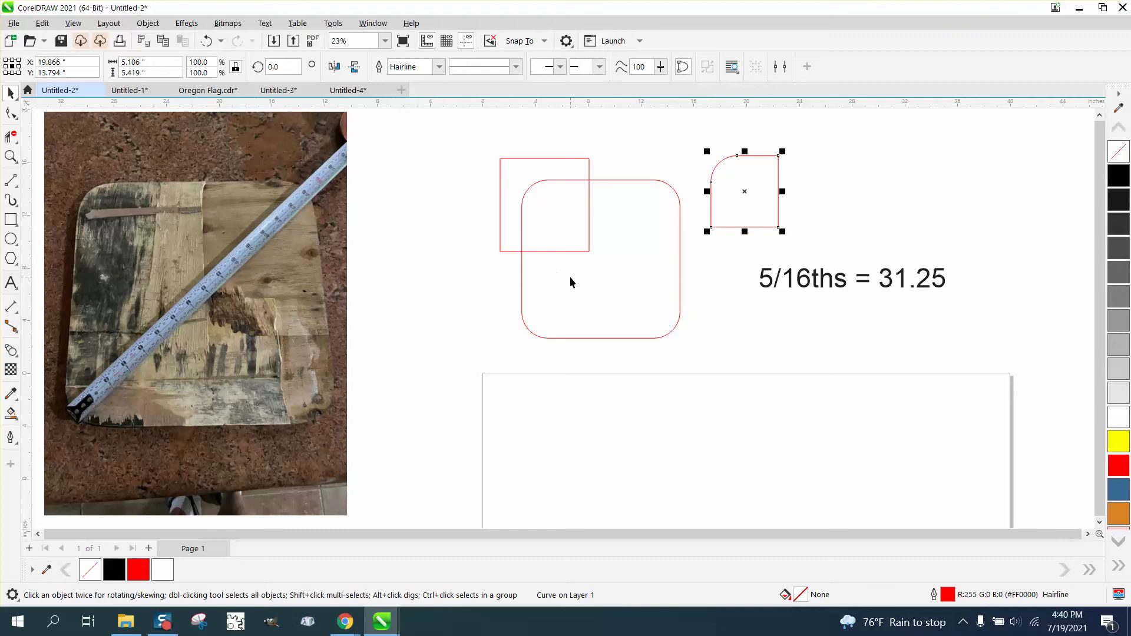
pyautogui.click(10, 156)
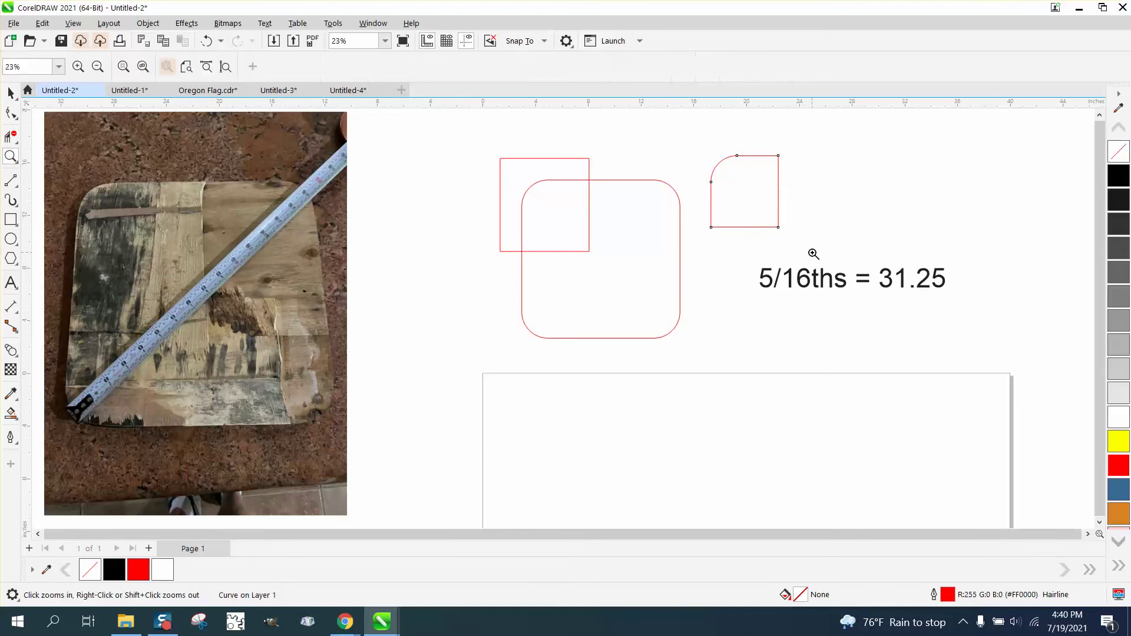
pyautogui.moveTo(733, 242); pyautogui.dragTo(988, 331)
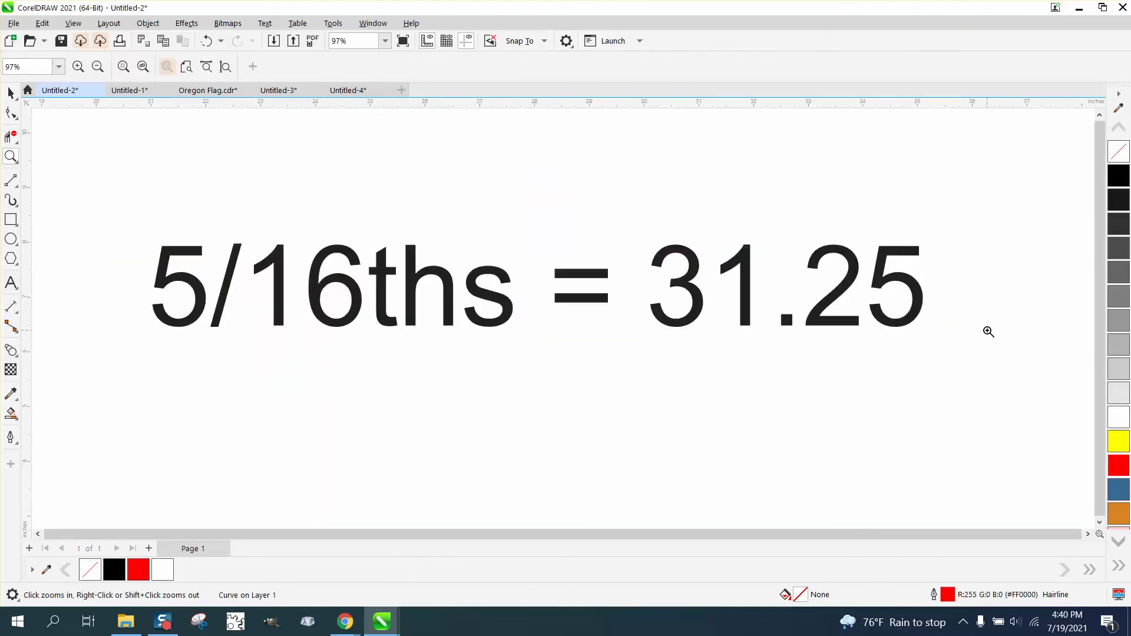
pyautogui.scroll(-1, 889, 329)
pyautogui.scroll(-1, 626, 339)
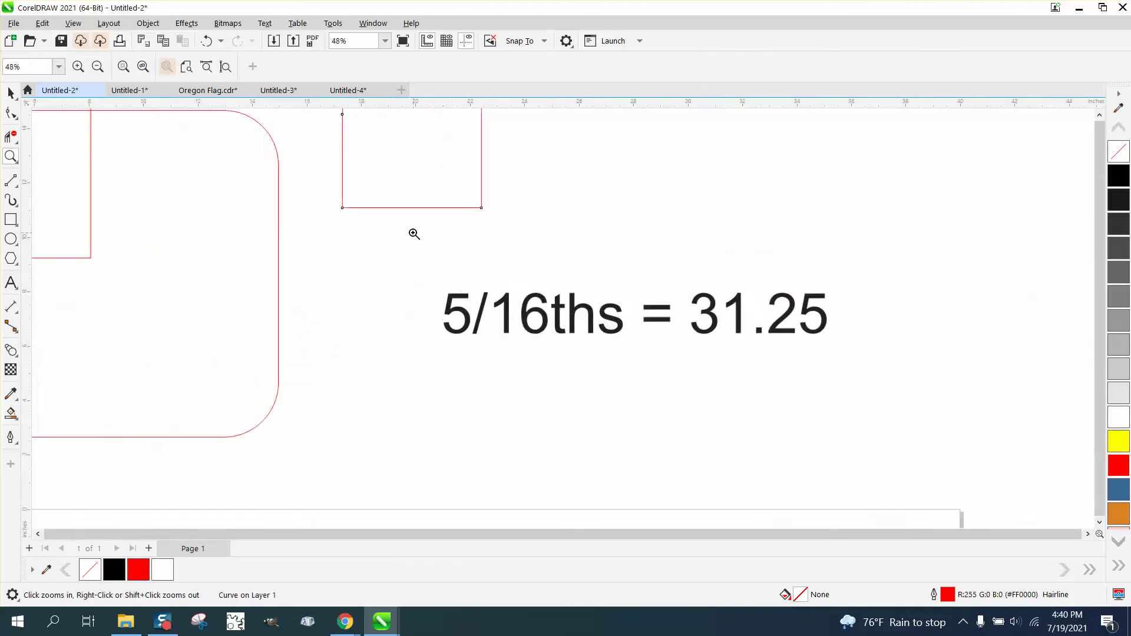
pyautogui.scroll(-1, 411, 232)
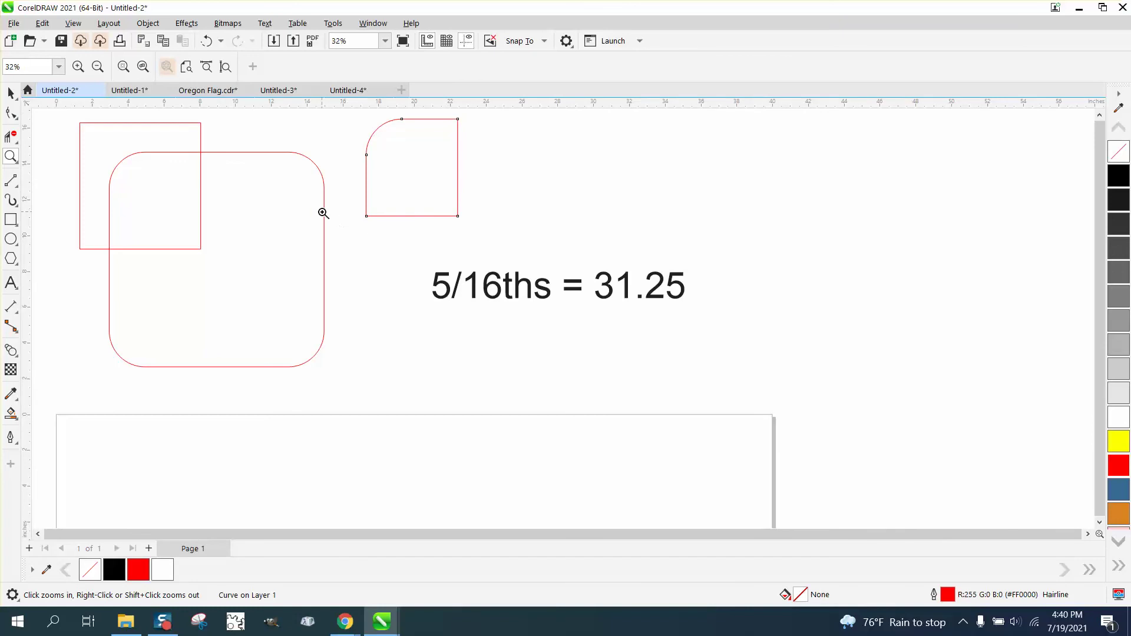